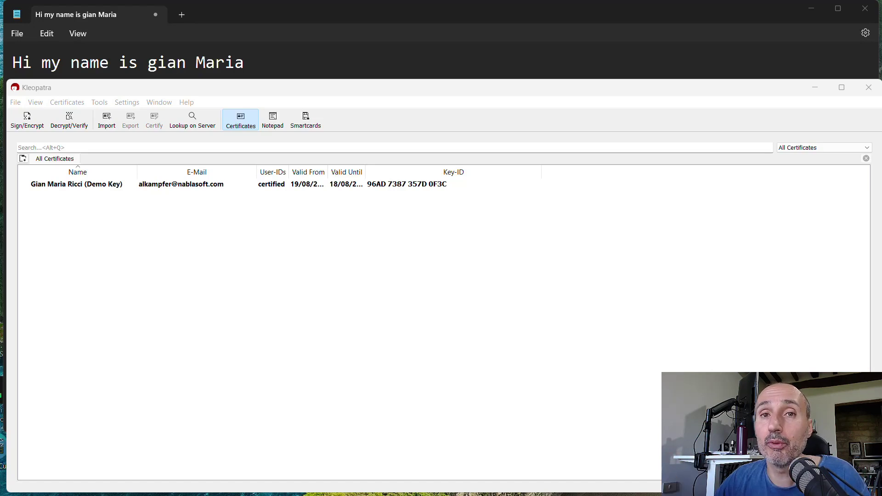
Select the Notepad greeting line and launch Kleopatra's Clipboard OpenPGP-Sign command.
{"action": "left_click", "coordinate": [288, 57]}
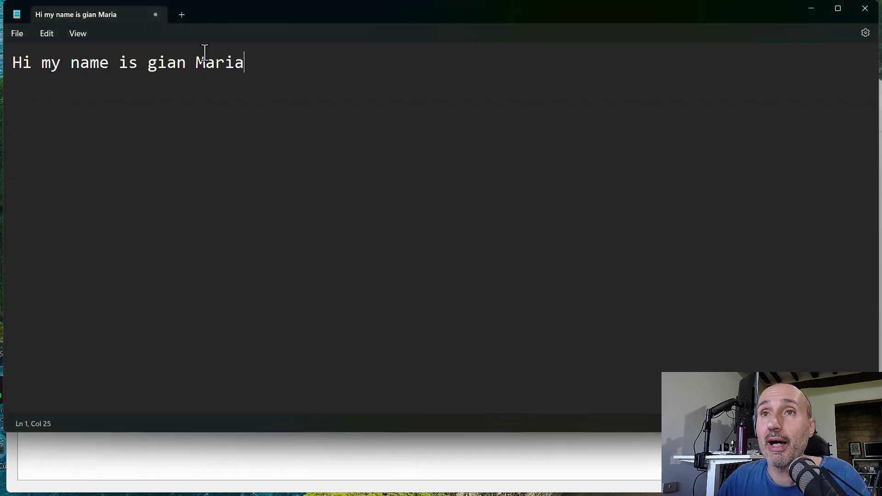
{"action": "left_click_drag", "start_coordinate": [240, 67], "coordinate": [12, 63]}
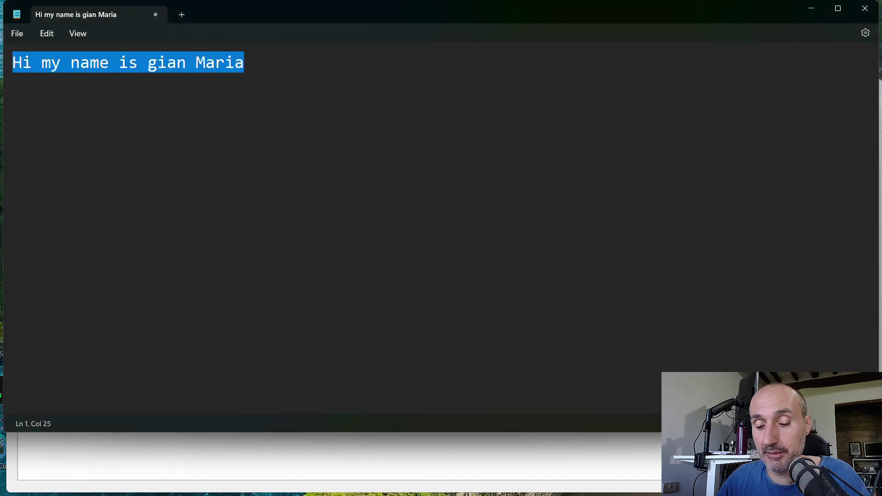
{"action": "left_click", "coordinate": [246, 478]}
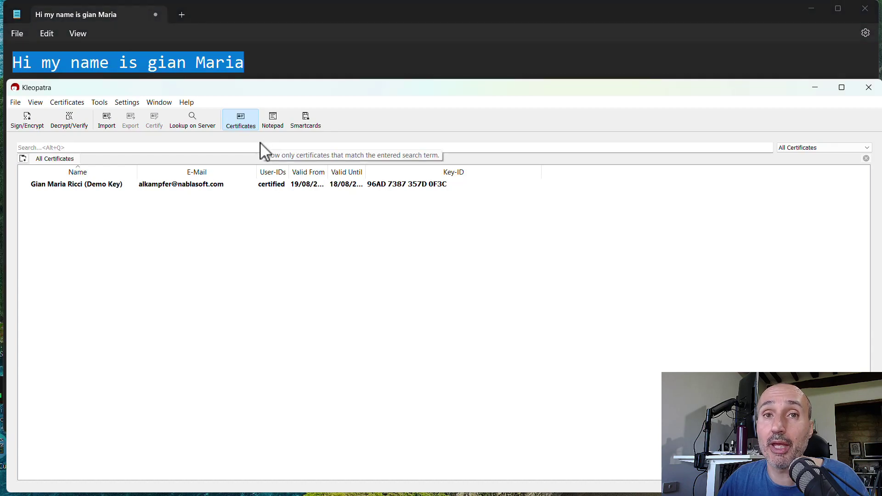
{"action": "left_click", "coordinate": [96, 105]}
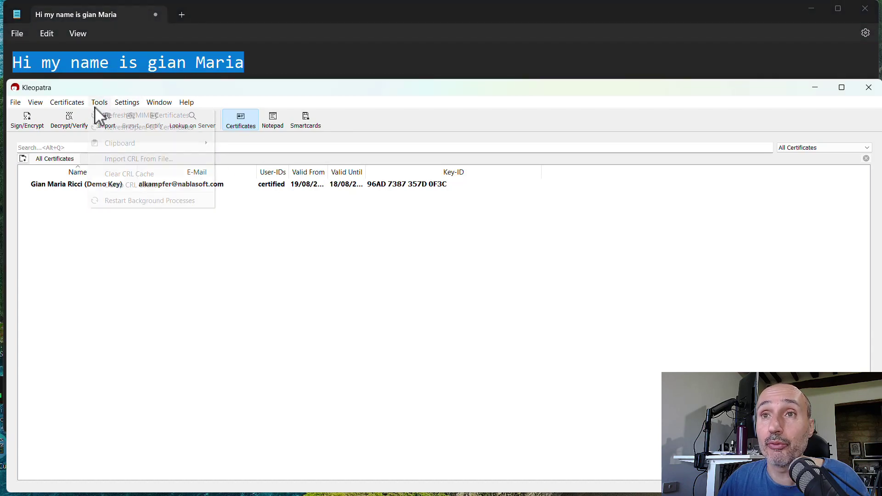
{"action": "mouse_move", "coordinate": [150, 141]}
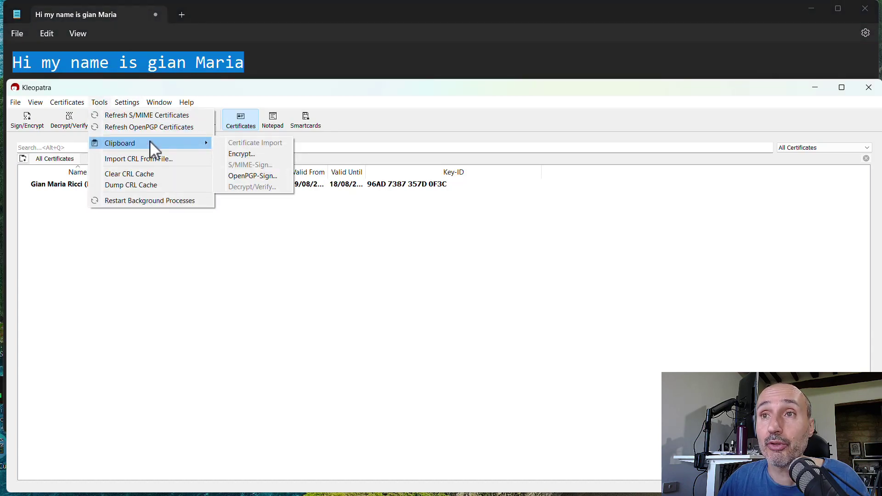
{"action": "left_click", "coordinate": [241, 176]}
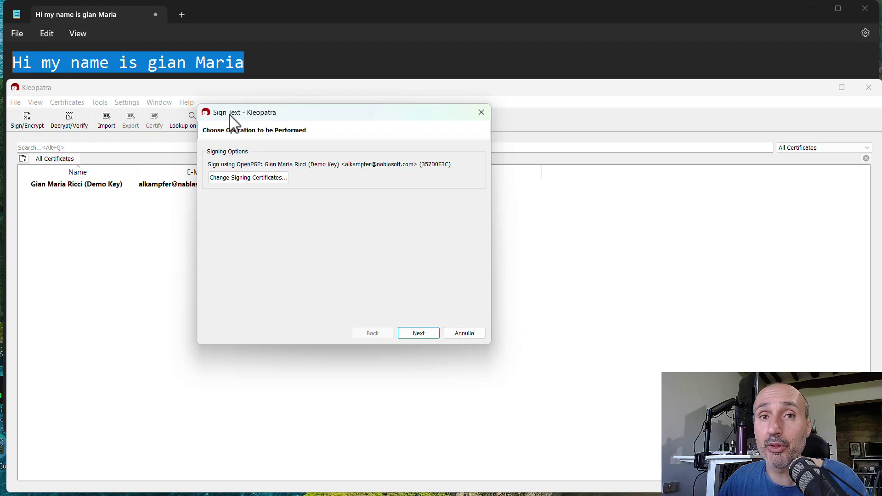
Keep the OpenPGP demo key as signing certificate and sign, unlocking the card with its PIN.
{"action": "left_click", "coordinate": [233, 181]}
{"action": "left_click", "coordinate": [307, 214]}
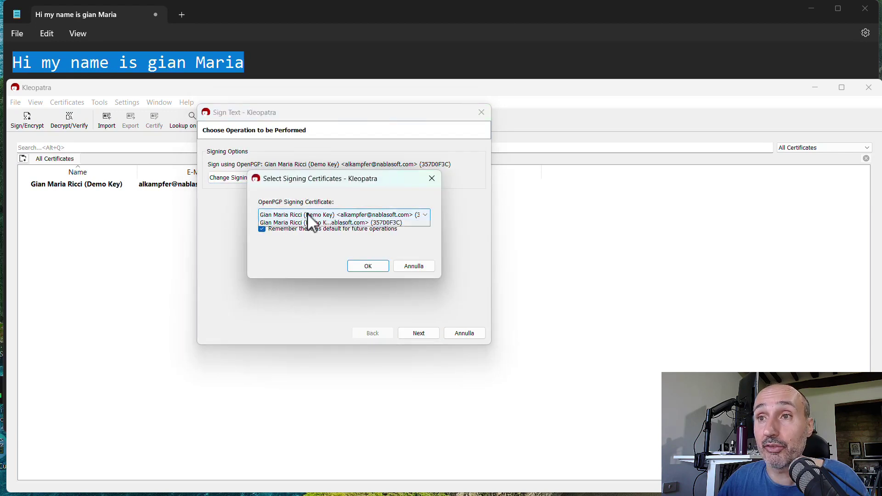
{"action": "left_click", "coordinate": [363, 267]}
{"action": "left_click", "coordinate": [365, 267]}
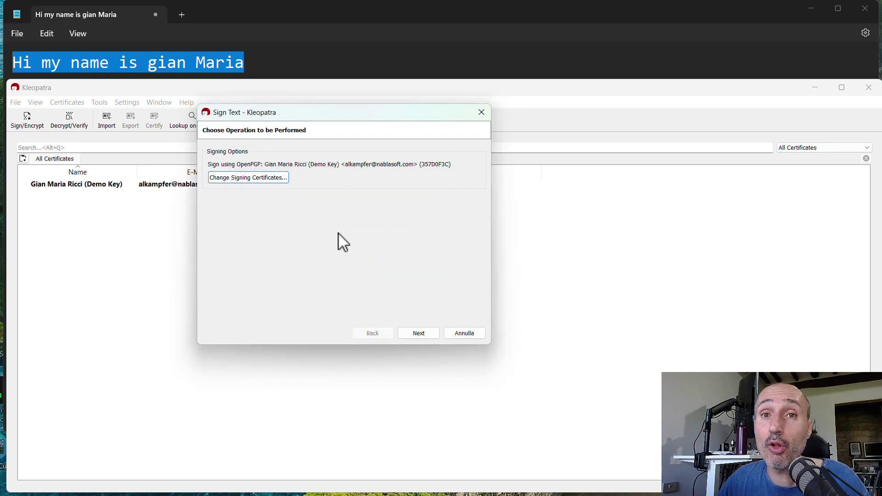
{"action": "left_click", "coordinate": [419, 333]}
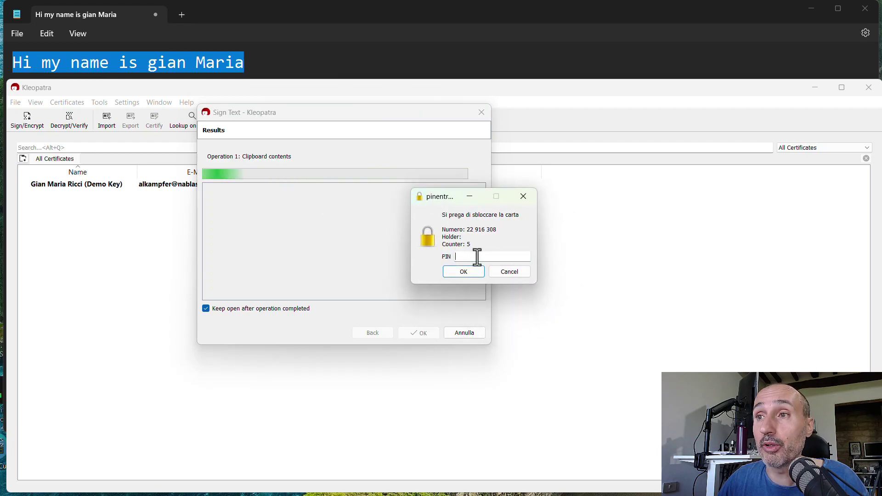
{"action": "type", "text": "123456"}
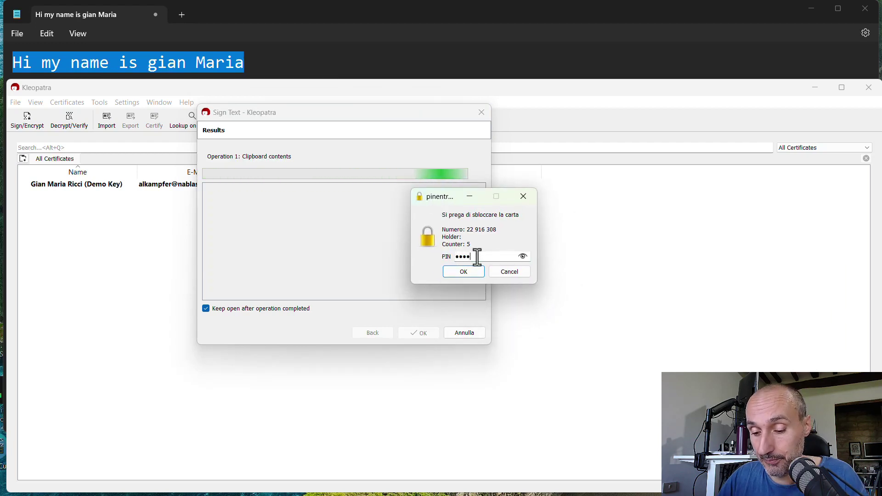
{"action": "key", "text": "Return"}
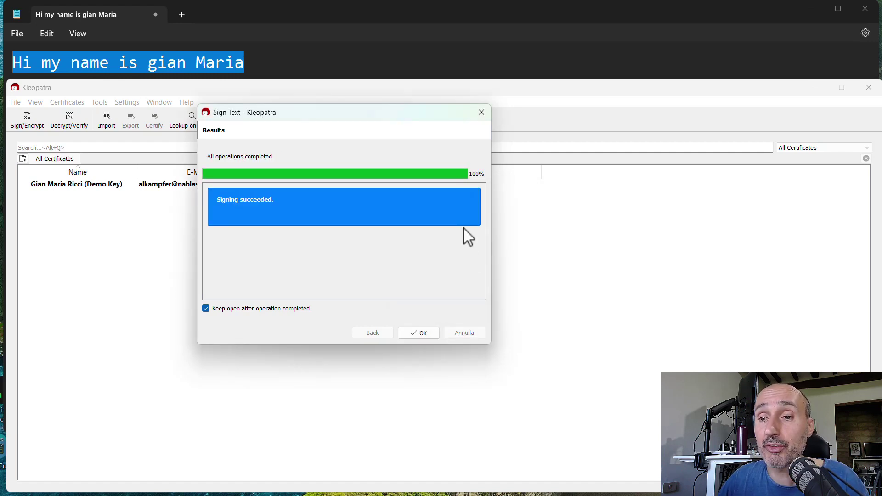
Close the signing results, paste the signed block below the Notepad greeting, then delete it.
{"action": "left_click", "coordinate": [420, 332]}
{"action": "left_click", "coordinate": [296, 58]}
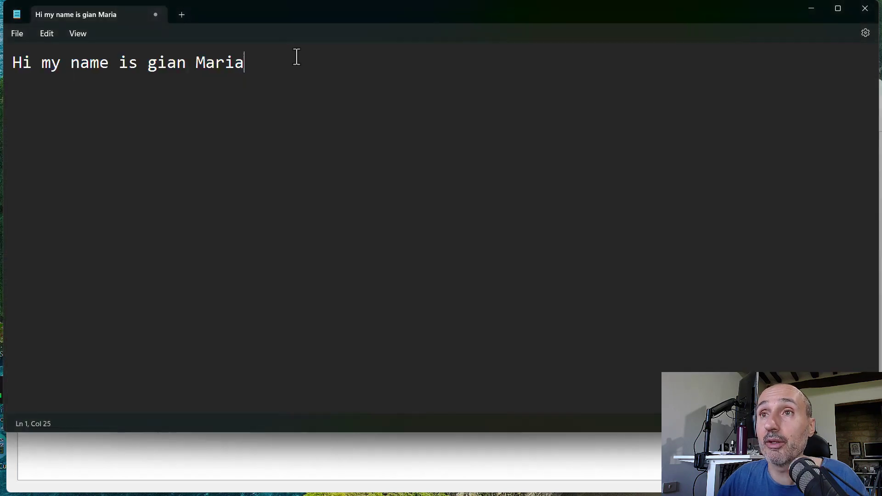
{"action": "key", "text": "Return"}
{"action": "key", "text": "ctrl+v"}
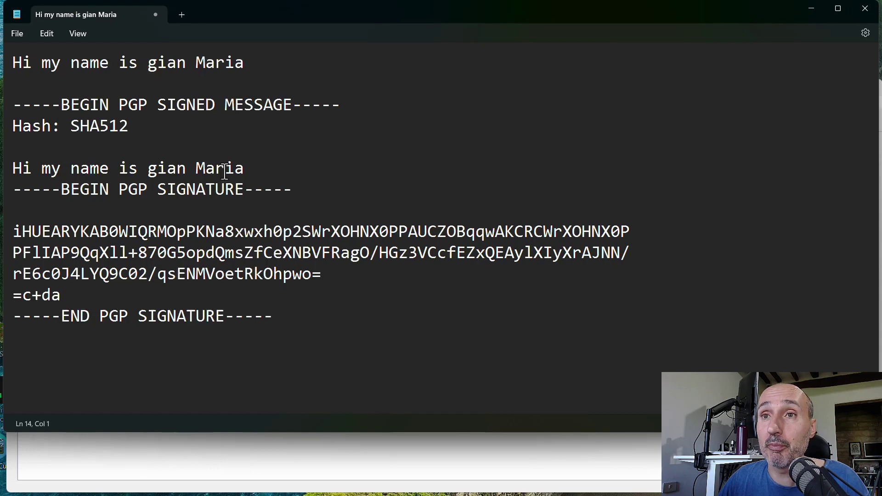
{"action": "left_click_drag", "start_coordinate": [257, 168], "coordinate": [3, 166]}
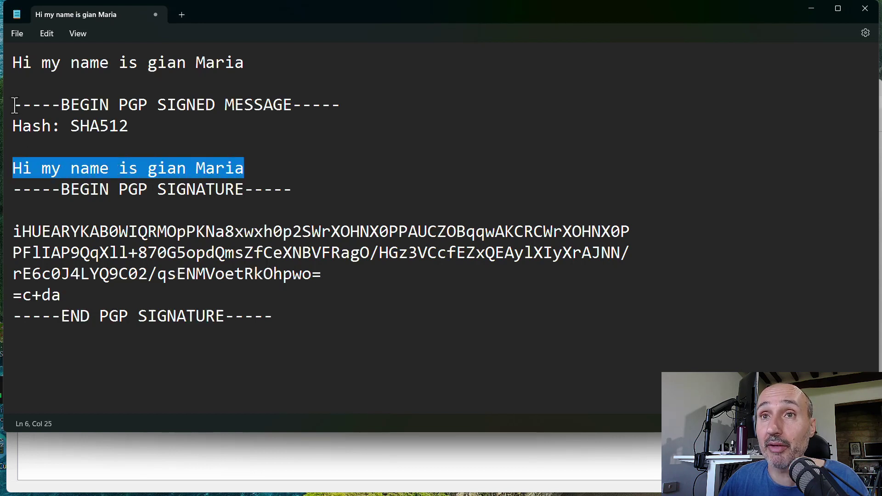
{"action": "left_click_drag", "start_coordinate": [14, 104], "coordinate": [330, 344]}
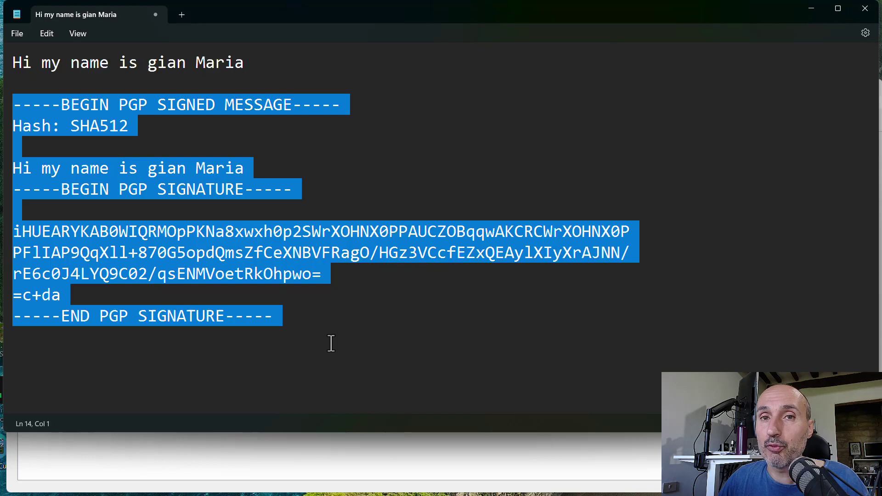
{"action": "key", "text": "Delete"}
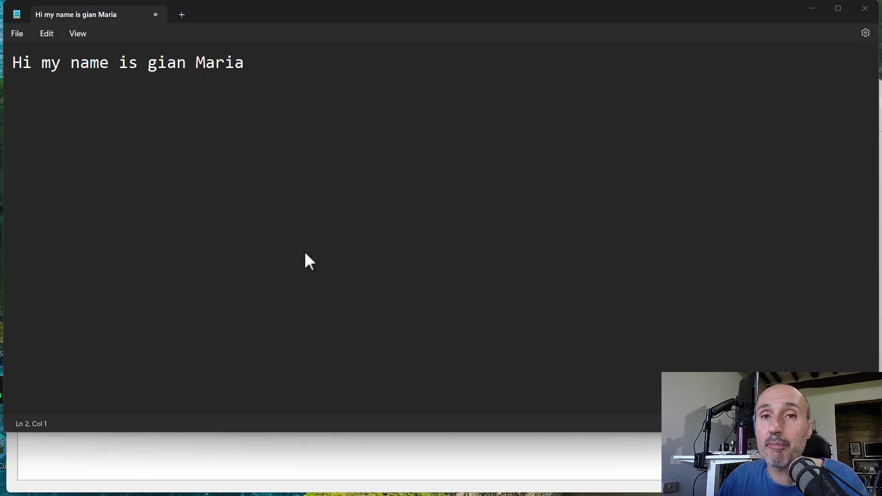
Reselect the greeting line and start another OpenPGP clipboard signing, highlighting the requested card serial.
{"action": "left_click_drag", "start_coordinate": [256, 64], "coordinate": [2, 69]}
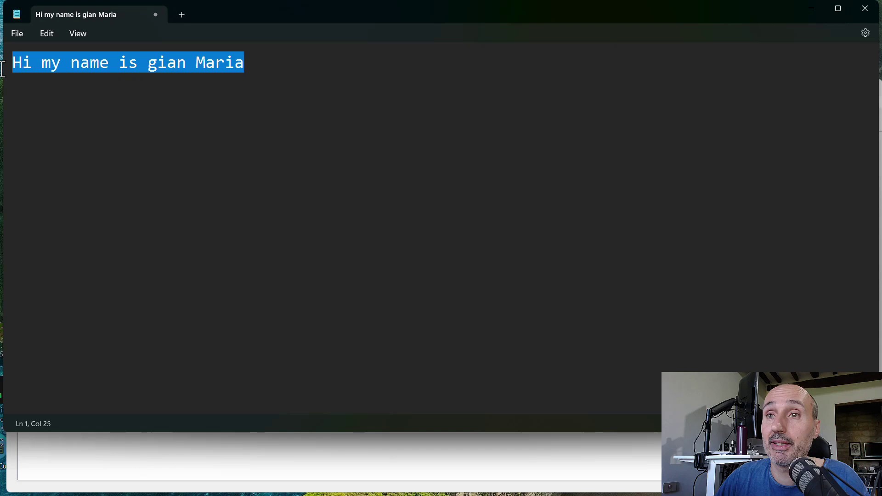
{"action": "left_click", "coordinate": [164, 452]}
{"action": "left_click", "coordinate": [132, 104]}
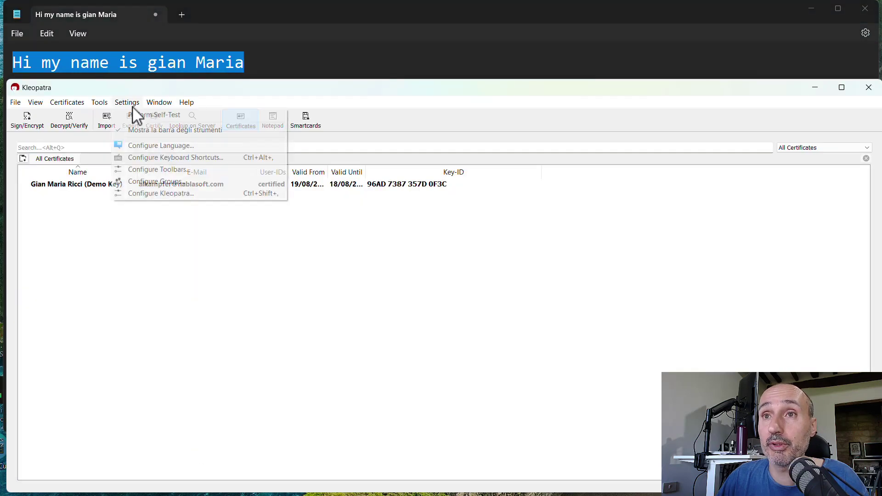
{"action": "mouse_move", "coordinate": [99, 103]}
{"action": "mouse_move", "coordinate": [123, 142]}
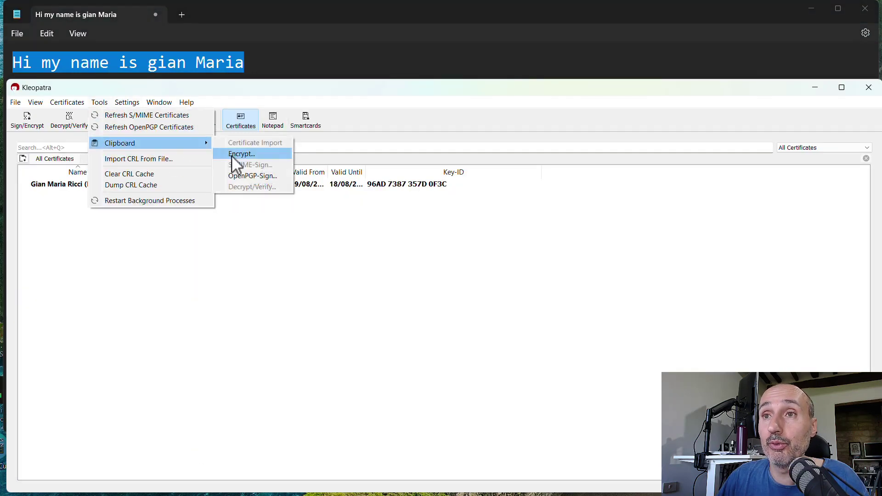
{"action": "left_click", "coordinate": [249, 177]}
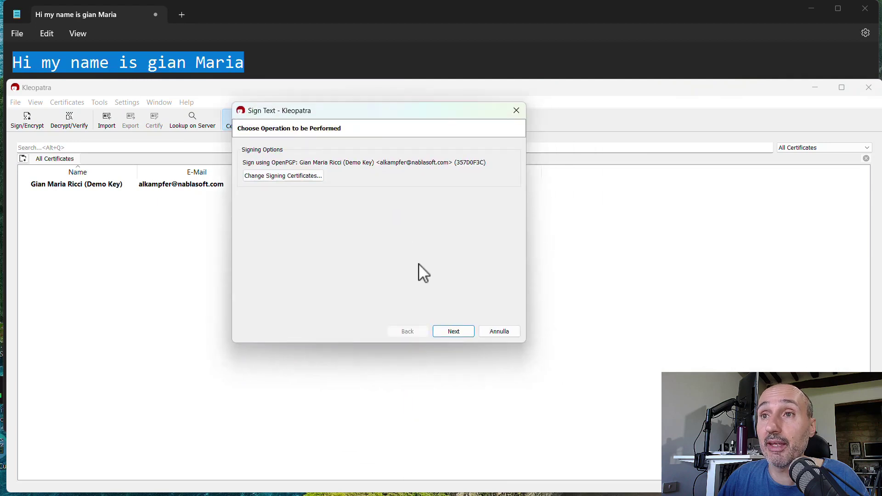
{"action": "left_click", "coordinate": [452, 333]}
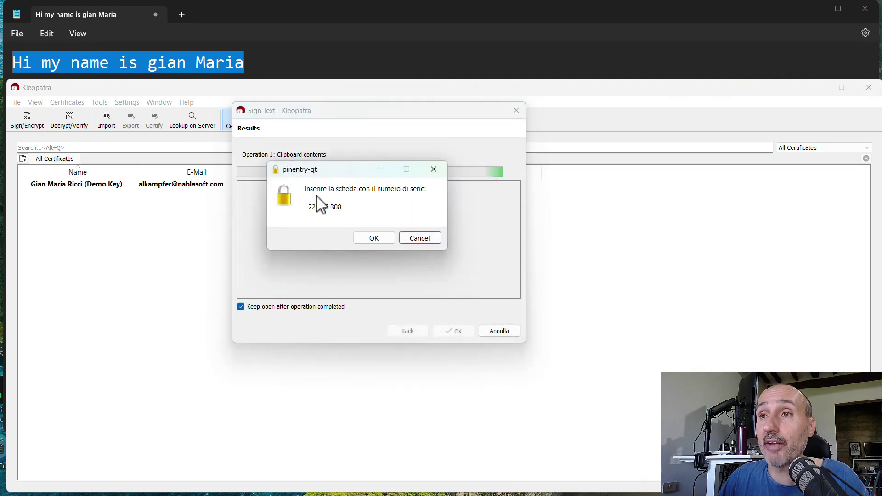
{"action": "left_click_drag", "start_coordinate": [341, 210], "coordinate": [299, 208]}
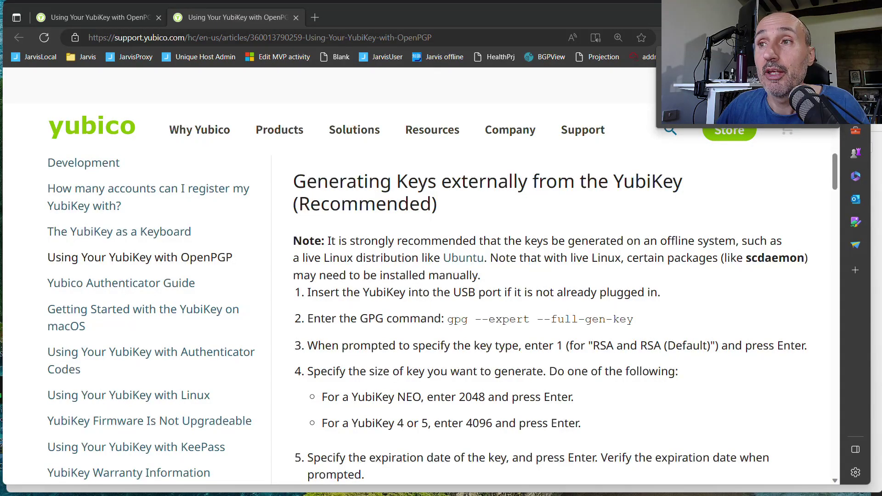
{"action": "left_click_drag", "start_coordinate": [292, 183], "coordinate": [459, 205]}
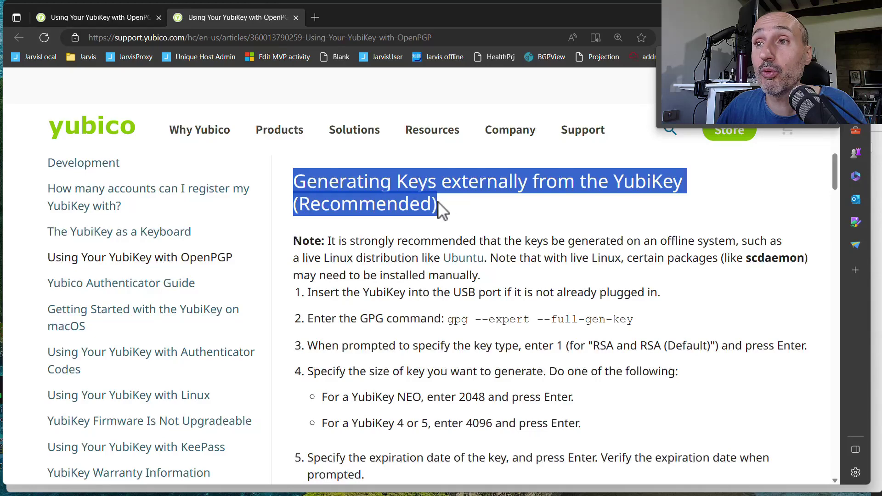
{"action": "left_click_drag", "start_coordinate": [438, 202], "coordinate": [292, 196]}
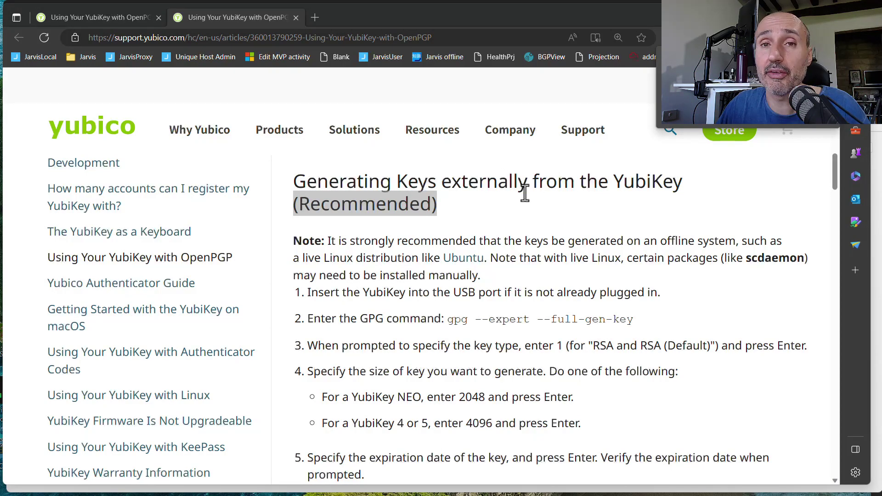
Highlight the gpg key generation command and the gpg --expert --edit-key command in Yubico's guide.
{"action": "left_click", "coordinate": [529, 222]}
{"action": "scroll", "coordinate": [529, 222], "scroll_direction": "down", "scroll_amount": 3}
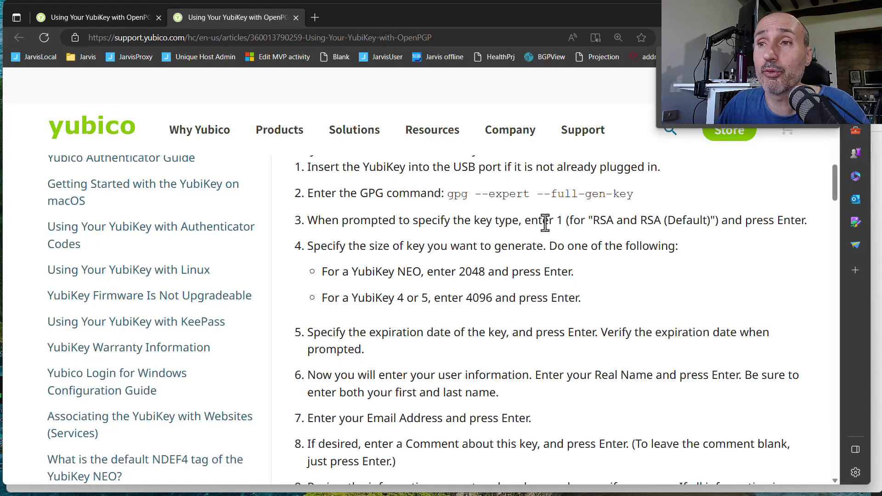
{"action": "left_click_drag", "start_coordinate": [445, 193], "coordinate": [634, 194]}
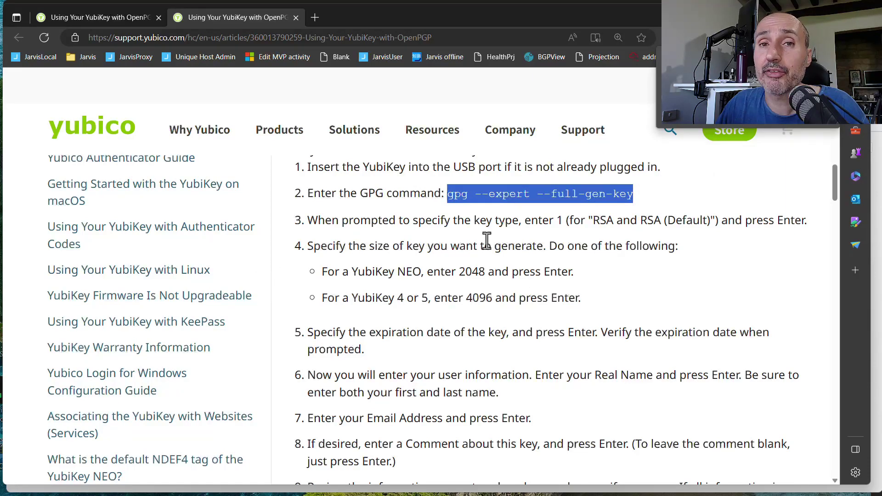
{"action": "scroll", "coordinate": [490, 189], "scroll_direction": "down", "scroll_amount": 5}
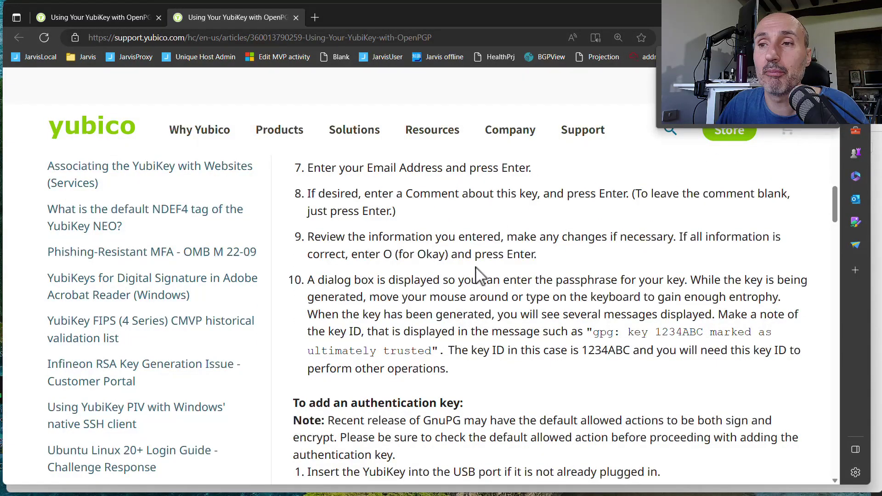
{"action": "scroll", "coordinate": [514, 269], "scroll_direction": "down", "scroll_amount": 5}
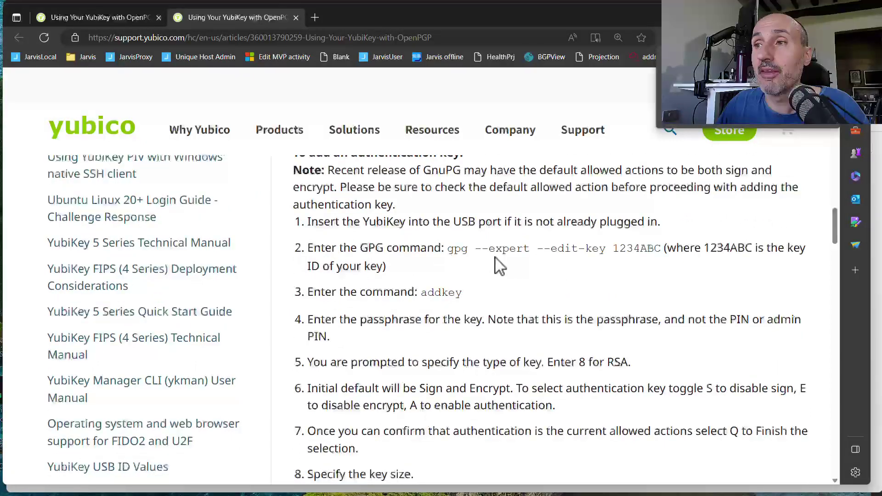
{"action": "left_click_drag", "start_coordinate": [448, 248], "coordinate": [658, 240]}
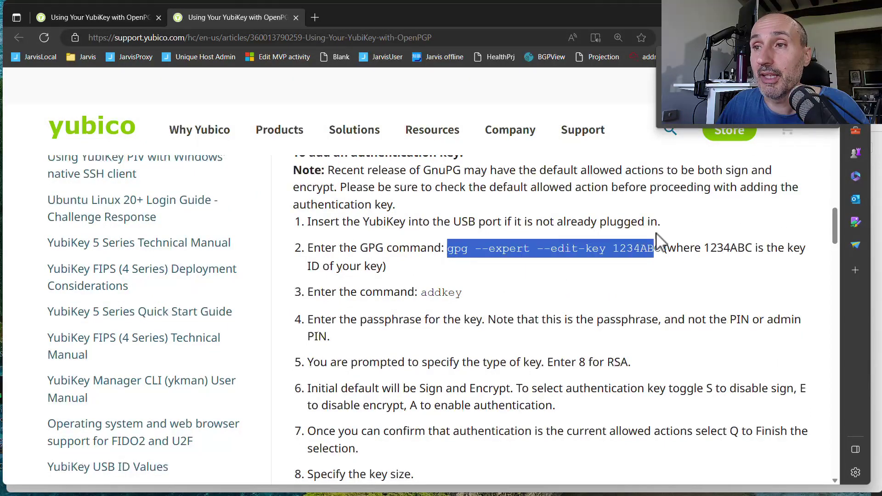
Highlight the 'To create a backup of your key' heading and its three steps.
{"action": "scroll", "coordinate": [490, 313], "scroll_direction": "down", "scroll_amount": 7}
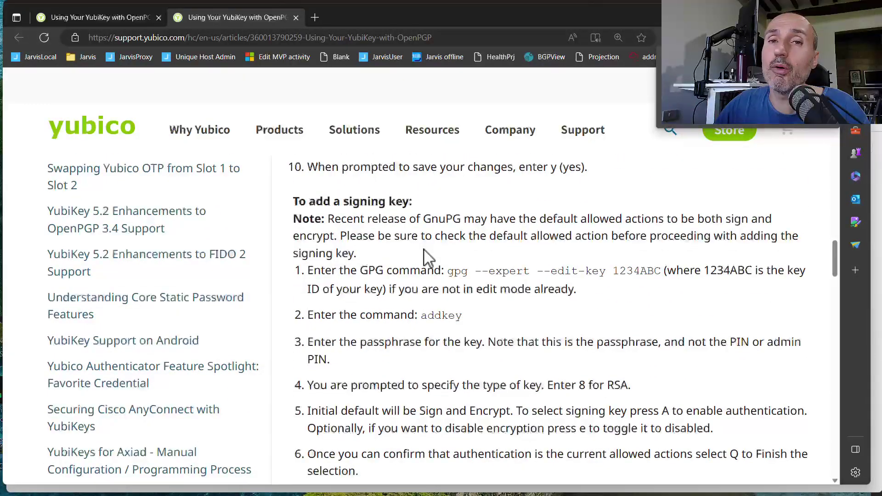
{"action": "scroll", "coordinate": [424, 251], "scroll_direction": "down", "scroll_amount": 5}
{"action": "scroll", "coordinate": [475, 271], "scroll_direction": "down", "scroll_amount": 3}
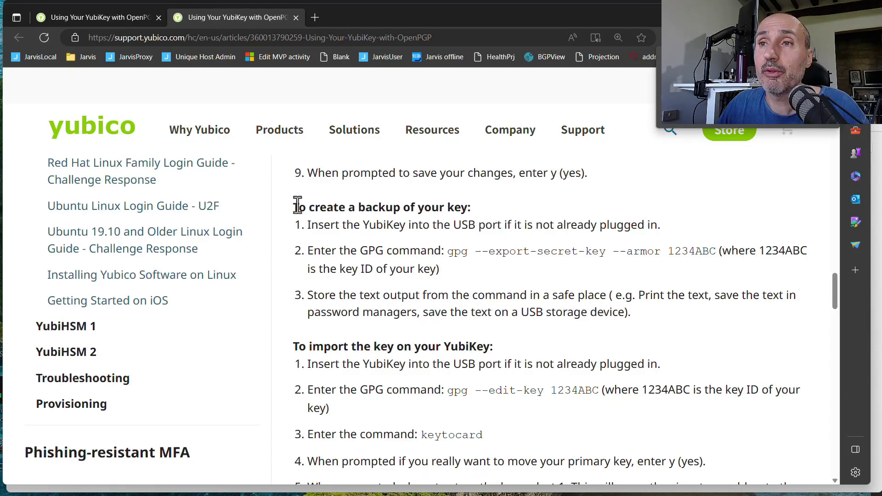
{"action": "left_click_drag", "start_coordinate": [298, 208], "coordinate": [634, 315]}
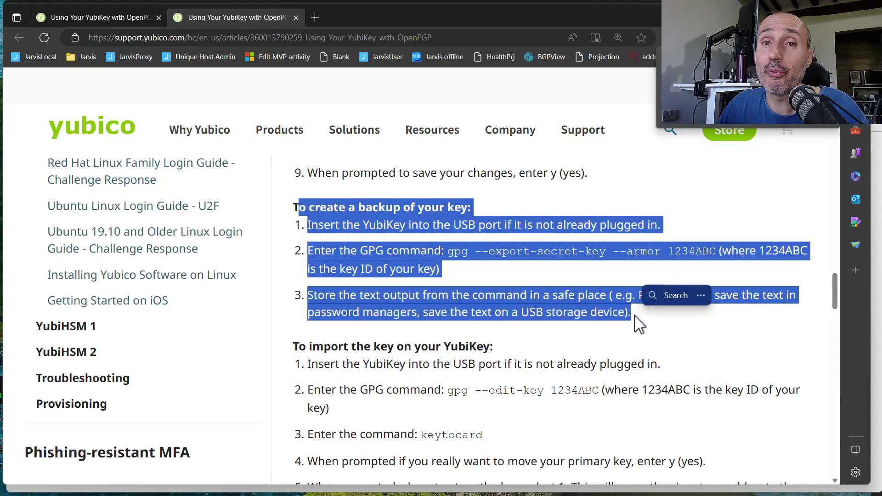
{"action": "scroll", "coordinate": [527, 266], "scroll_direction": "down", "scroll_amount": 1}
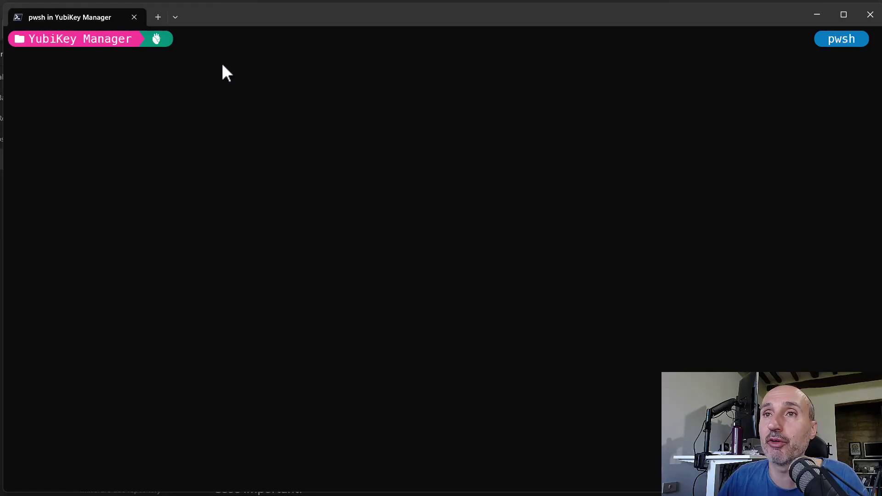
Edit the recalled command into './ykman openpgp keys set-touch sig on'.
{"action": "type", "text": "ykman openpgp keys set-touch sig cached"}
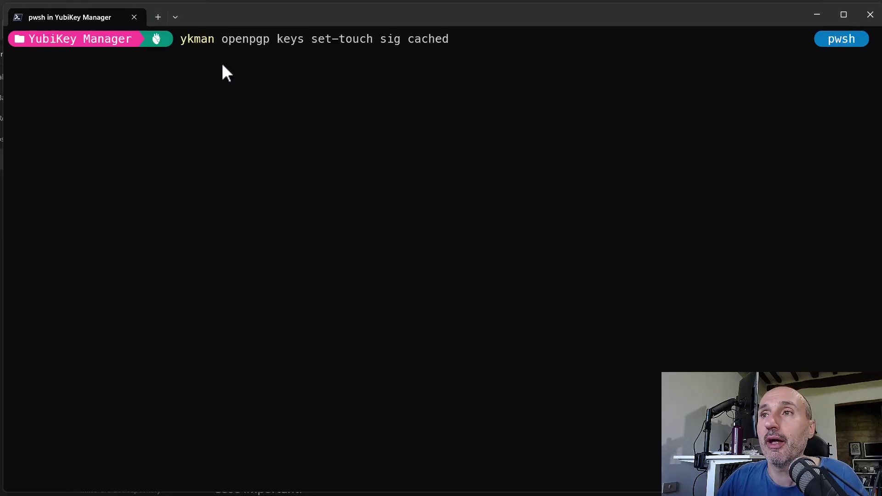
{"action": "key", "text": "BackSpace"}
{"action": "key", "text": "BackSpace"}
{"action": "key", "text": "BackSpace"}
{"action": "key", "text": "BackSpace"}
{"action": "key", "text": "BackSpace"}
{"action": "key", "text": "BackSpace"}
{"action": "type", "text": "on"}
{"action": "key", "text": "ctrl+Left"}
{"action": "key", "text": "ctrl+Left"}
{"action": "key", "text": "ctrl+Left"}
{"action": "key", "text": "ctrl+Left"}
{"action": "key", "text": "ctrl+Left"}
{"action": "key", "text": "ctrl+Left"}
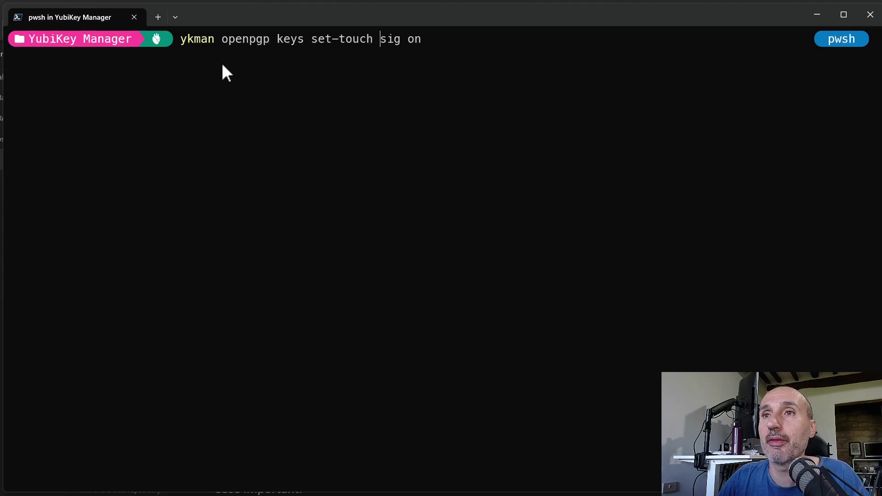
{"action": "type", "text": "./"}
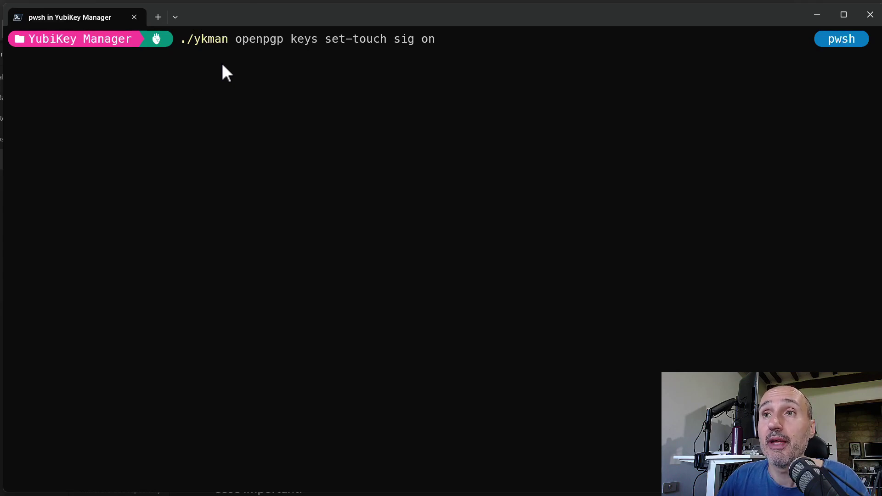
{"action": "key", "text": "Right"}
{"action": "key", "text": "Right"}
{"action": "key", "text": "Right"}
{"action": "key", "text": "Right"}
{"action": "key", "text": "Right"}
{"action": "key", "text": "Right"}
{"action": "key", "text": "Right"}
{"action": "key", "text": "Right"}
{"action": "key", "text": "Right"}
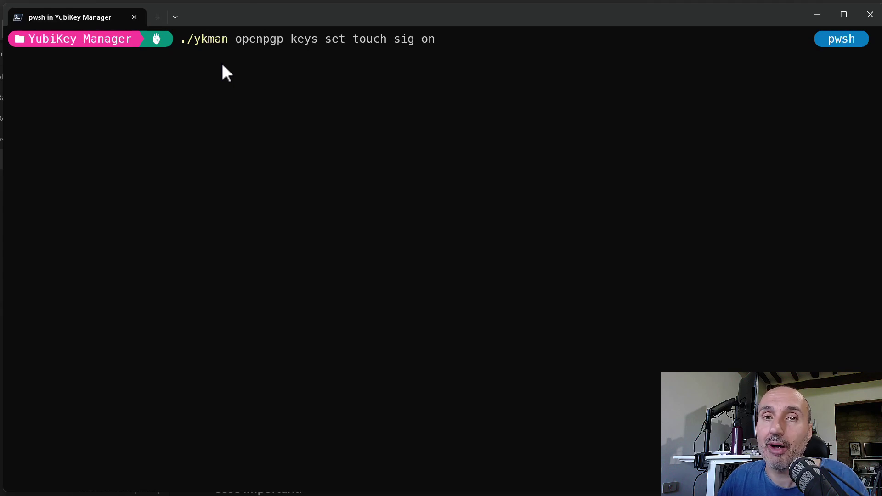
Run the set-touch command, enter the Admin PIN and confirm with y.
{"action": "key", "text": "Return"}
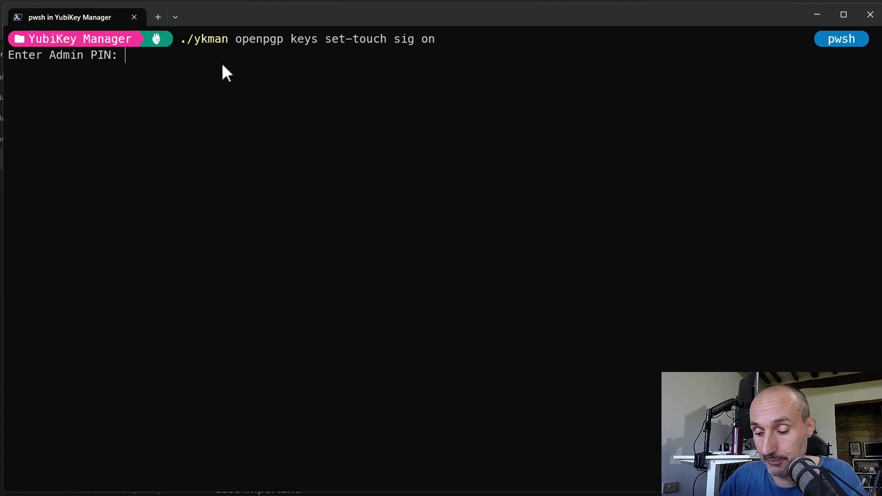
{"action": "key", "text": "Return"}
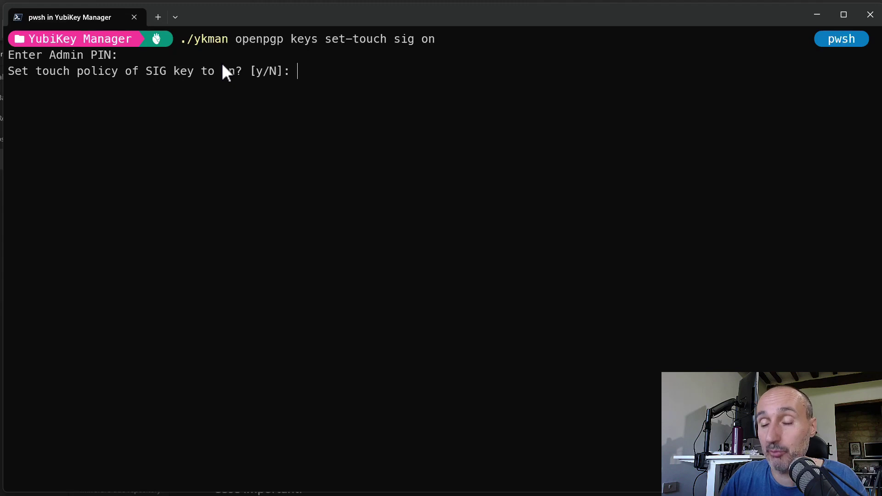
{"action": "type", "text": "y"}
{"action": "key", "text": "Return"}
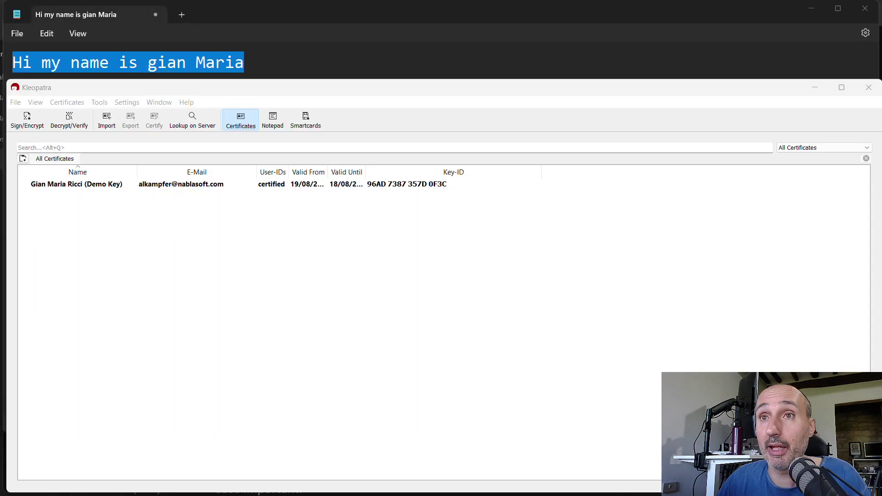
Sign the clipboard text again with the demo OpenPGP key, unlocking the card with its PIN.
{"action": "left_click", "coordinate": [102, 103]}
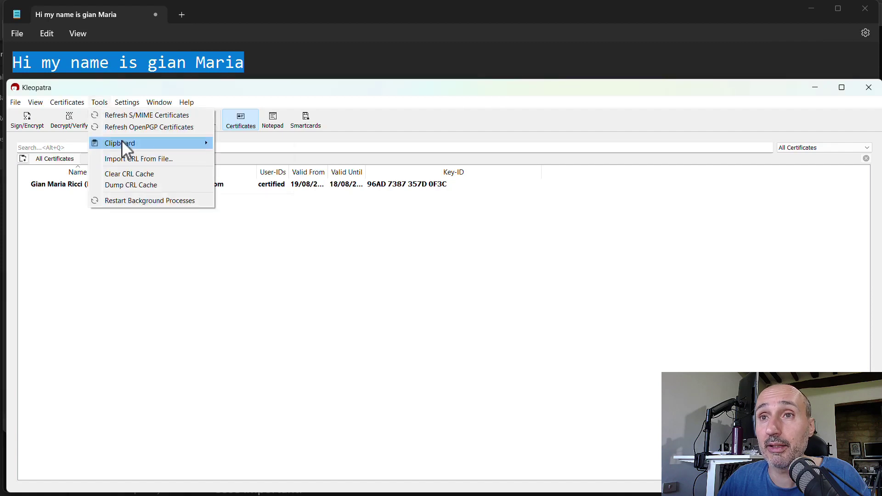
{"action": "mouse_move", "coordinate": [121, 140]}
{"action": "left_click", "coordinate": [288, 178]}
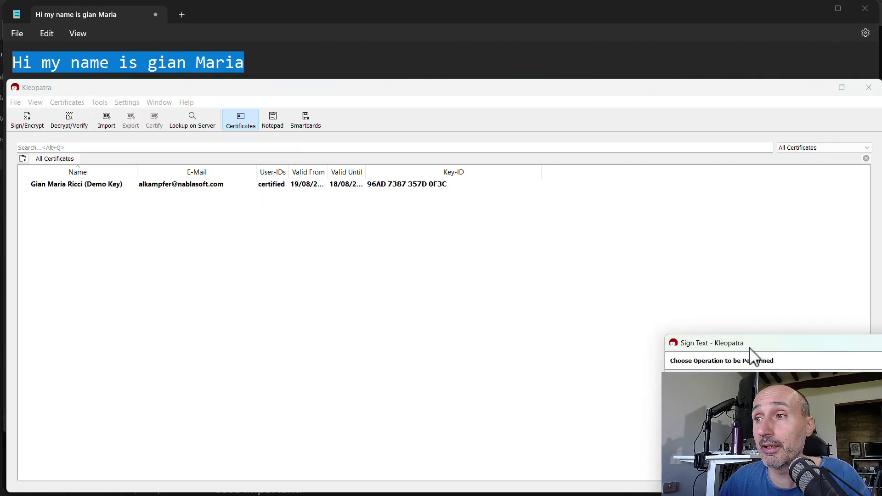
{"action": "left_click_drag", "start_coordinate": [748, 351], "coordinate": [457, 120]}
{"action": "left_click", "coordinate": [594, 333]}
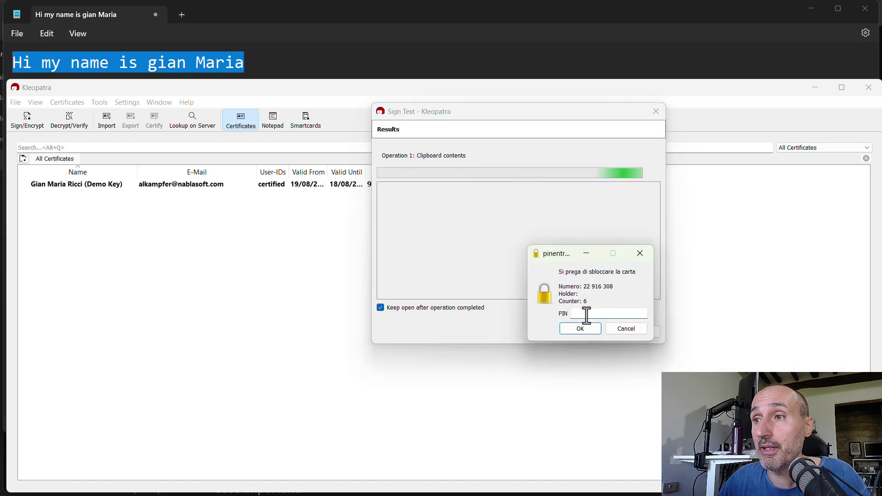
{"action": "type", "text": "123456"}
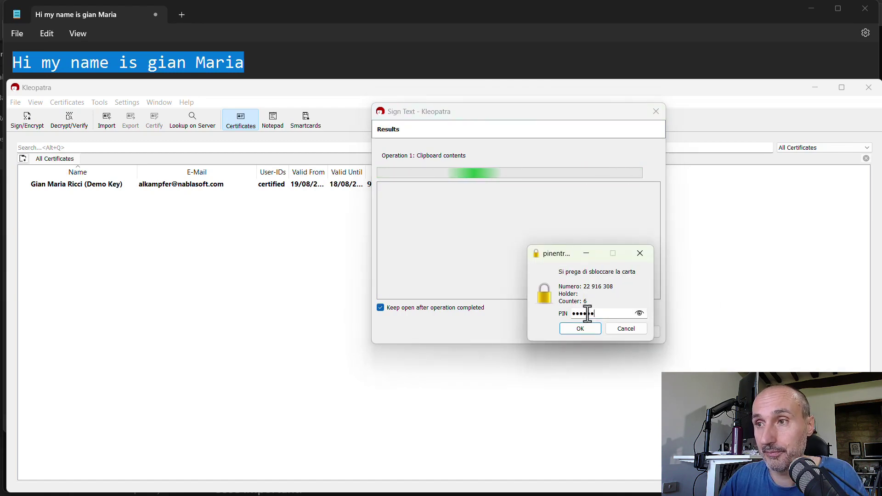
{"action": "key", "text": "Return"}
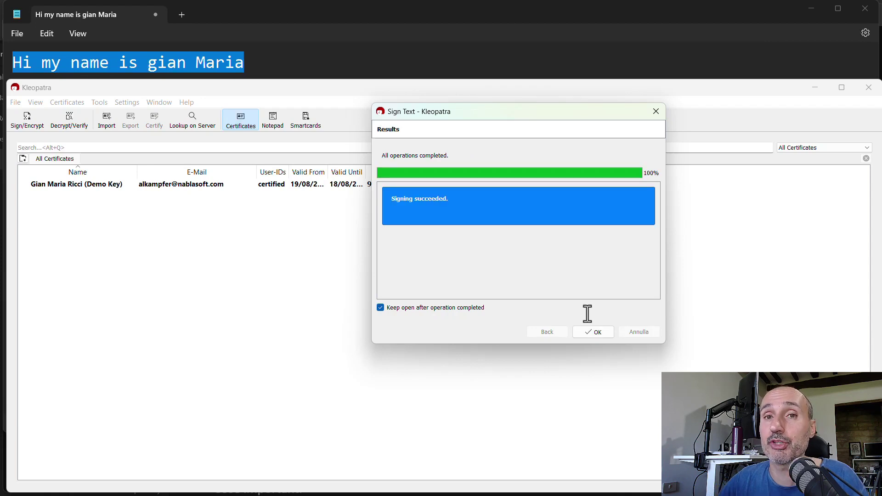
Paste the PGP-signed text on new lines below the Notepad greeting.
{"action": "left_click", "coordinate": [276, 51]}
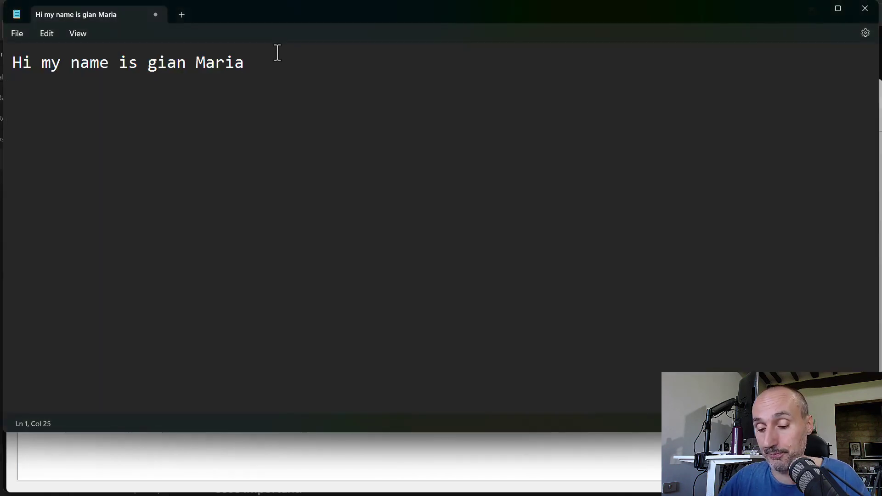
{"action": "key", "text": "Return"}
{"action": "key", "text": "Return"}
{"action": "key", "text": "ctrl+v"}
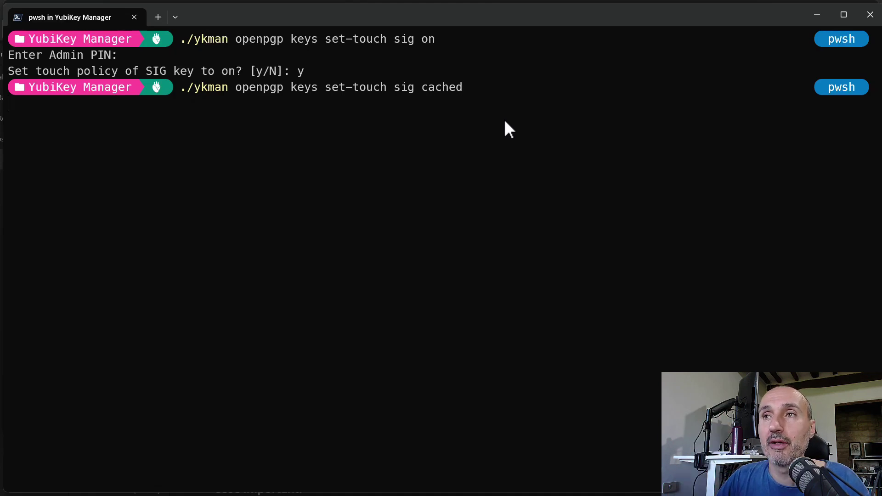
Run './ykman openpgp keys set-touch sig cached', which fails with a YubiKey connection error.
{"action": "key", "text": "Return"}
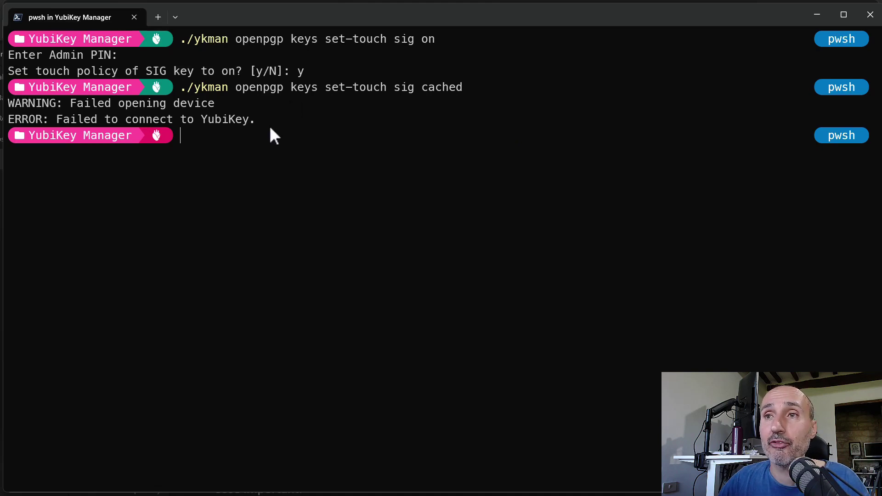
{"action": "left_click_drag", "start_coordinate": [204, 119], "coordinate": [6, 102]}
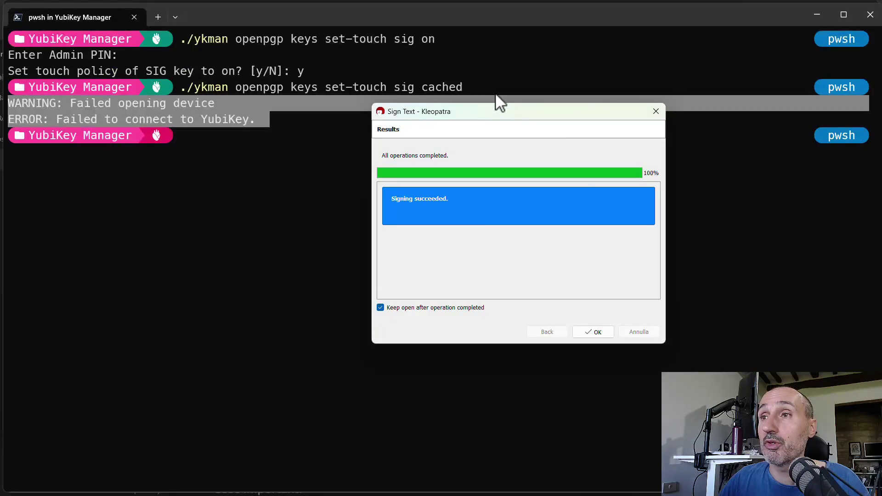
{"action": "left_click_drag", "start_coordinate": [492, 117], "coordinate": [346, 61]}
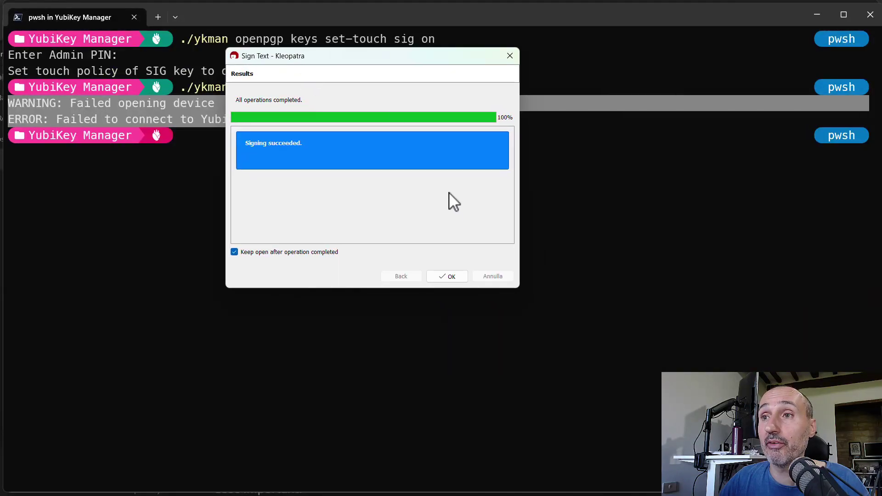
Close Kleopatra's results and rerun the set-touch sig cached command, confirming with y.
{"action": "left_click", "coordinate": [449, 277]}
{"action": "left_click", "coordinate": [277, 138]}
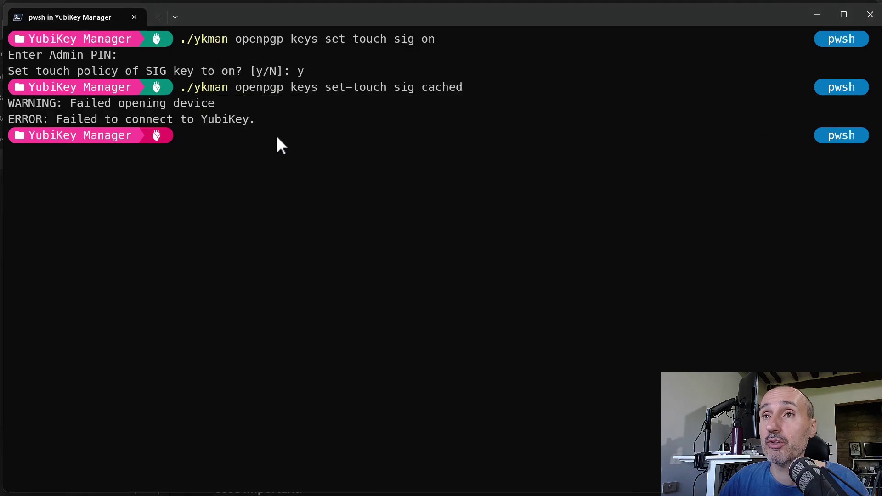
{"action": "key", "text": "Up"}
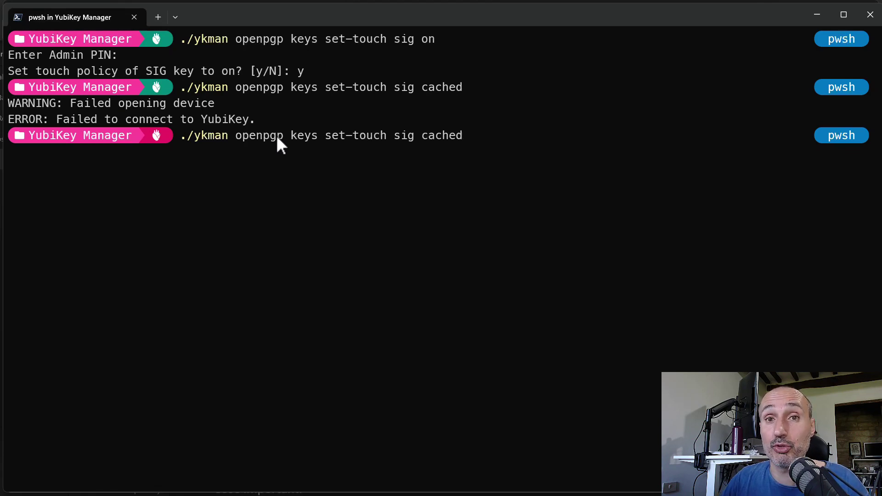
{"action": "key", "text": "Return"}
{"action": "type", "text": "y"}
{"action": "key", "text": "Return"}
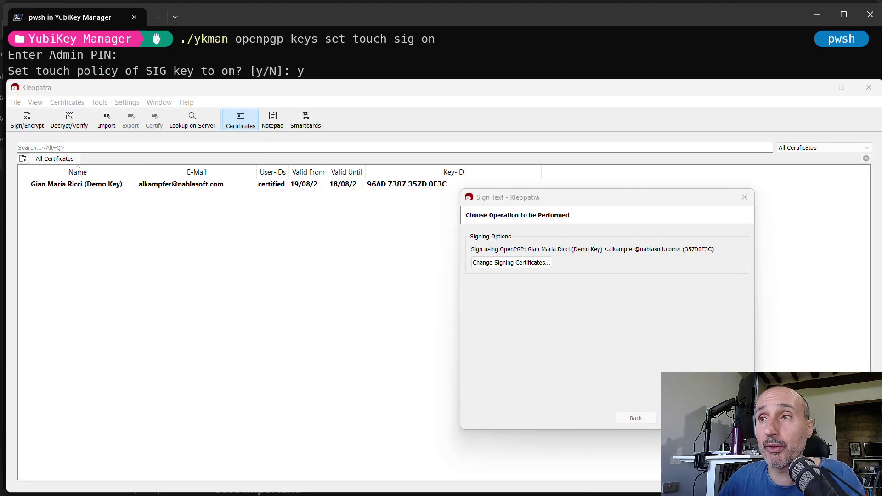
Reposition the Sign Text dialog and start signing the clipboard contents.
{"action": "left_click_drag", "start_coordinate": [556, 202], "coordinate": [393, 91]}
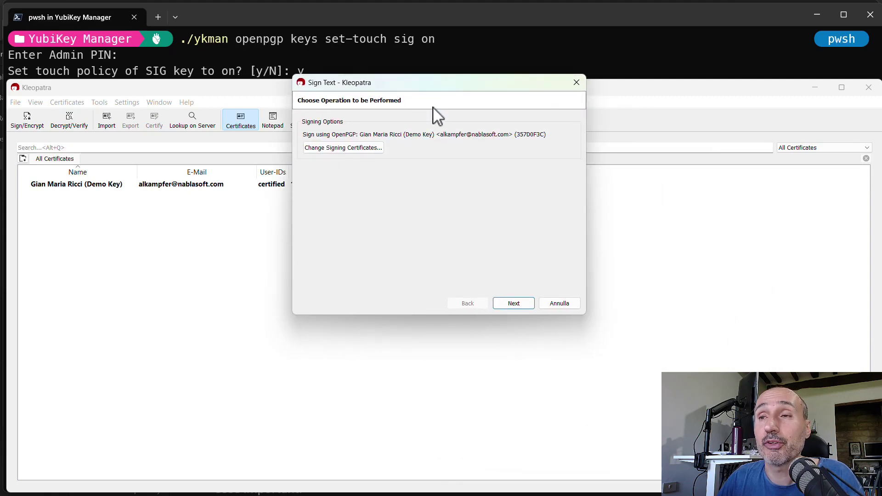
{"action": "left_click_drag", "start_coordinate": [400, 87], "coordinate": [369, 188]}
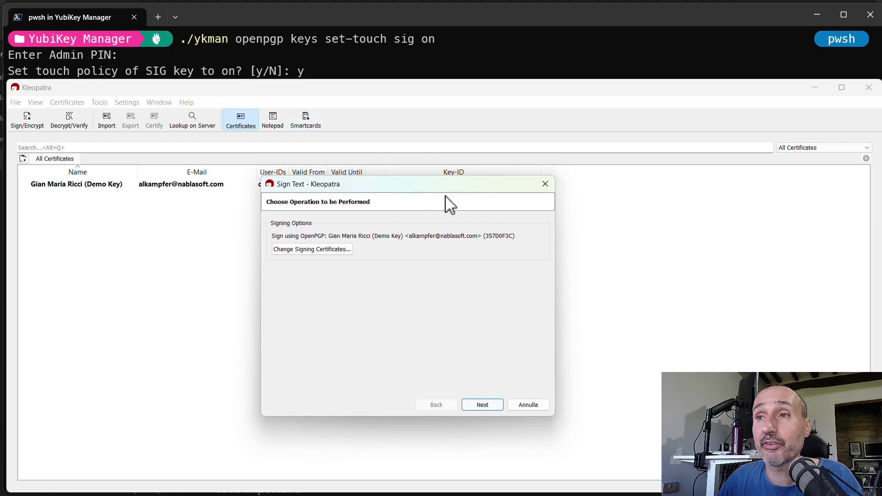
{"action": "left_click_drag", "start_coordinate": [422, 188], "coordinate": [407, 143]}
{"action": "left_click", "coordinate": [465, 360]}
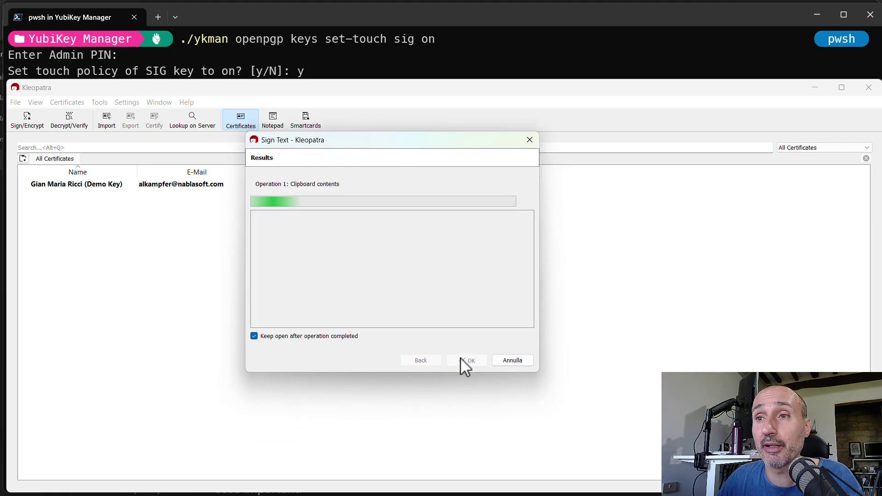